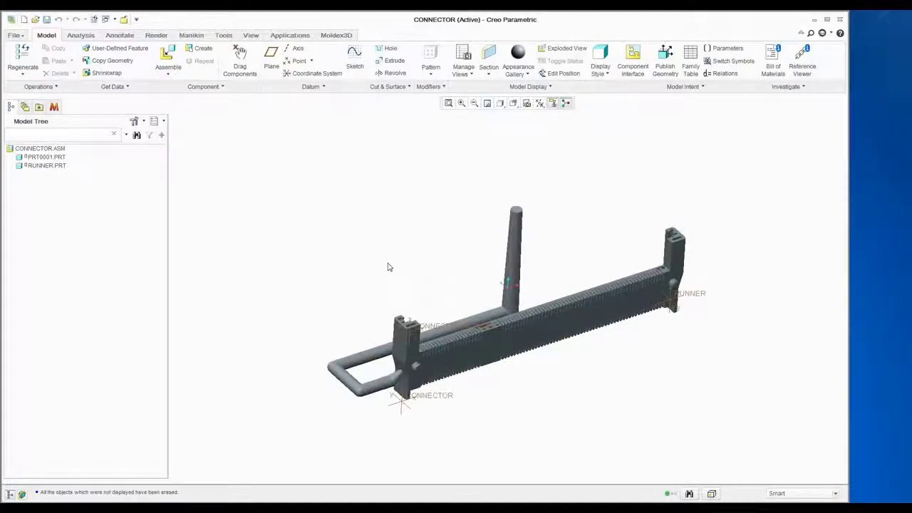
Step: Define the connector rack as PART 1 with TICONA VECTRA E130i LCP as its material
left_click(337, 35)
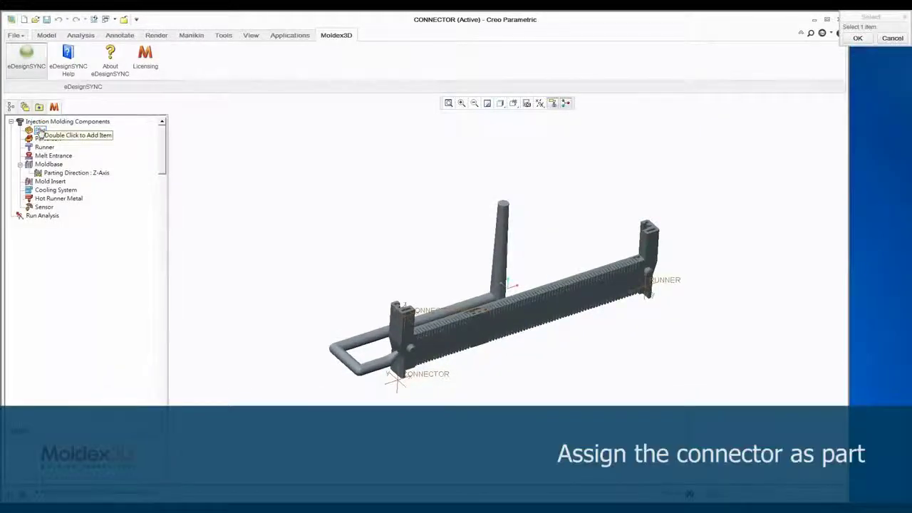
left_click(510, 313)
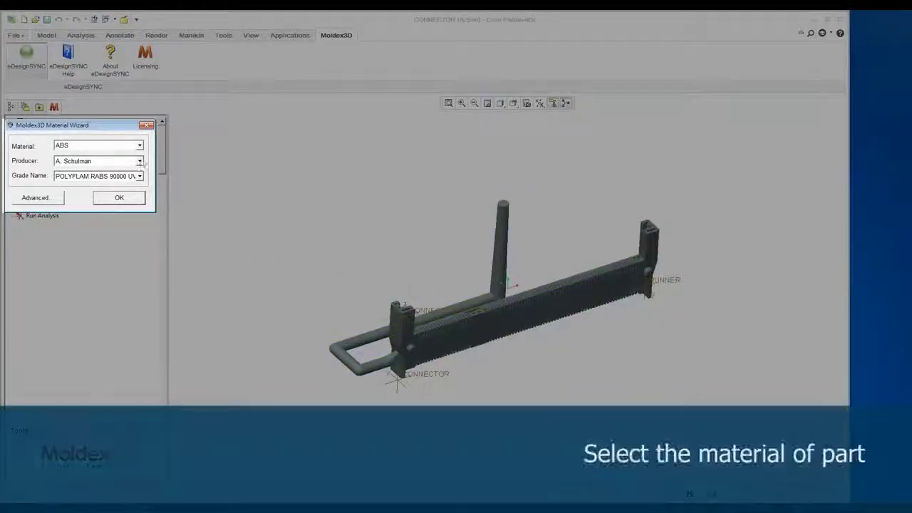
left_click(139, 145)
scroll(118, 178, "down", 3)
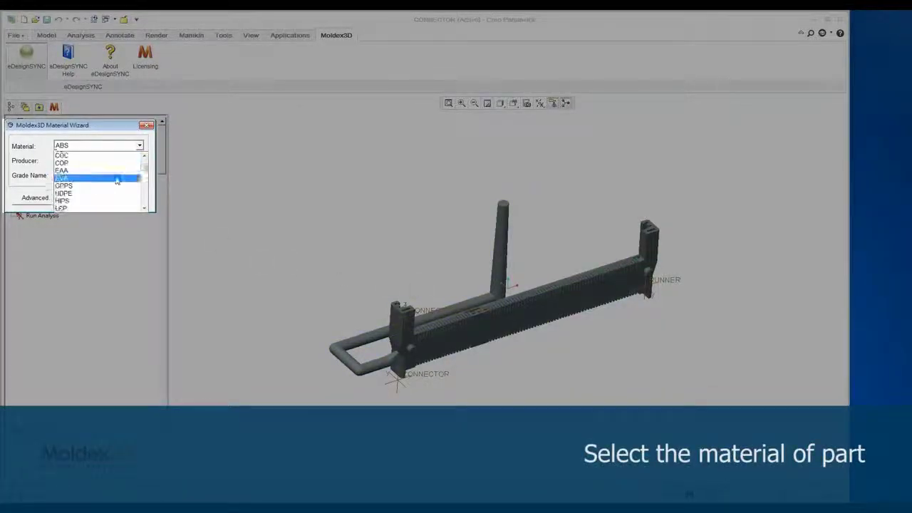
scroll(115, 187, "down", 1)
left_click(111, 187)
left_click(140, 161)
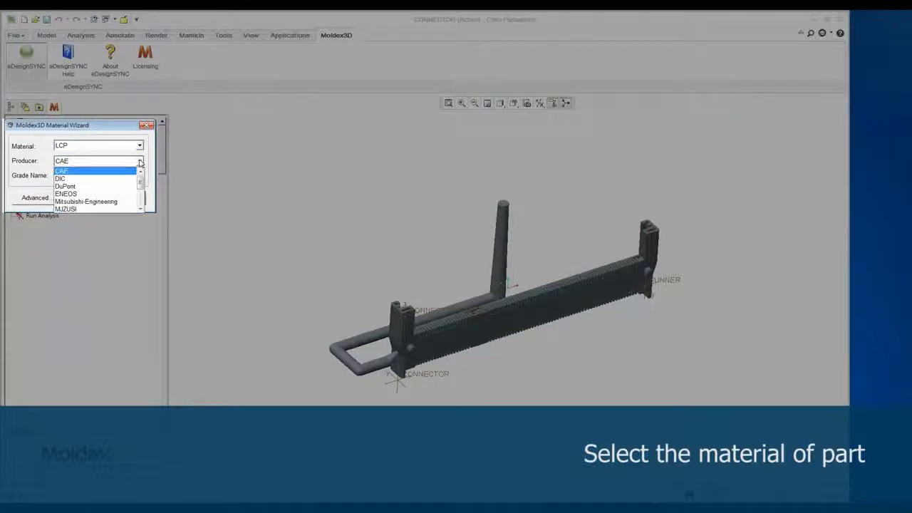
scroll(107, 188, "down", 3)
left_click(114, 193)
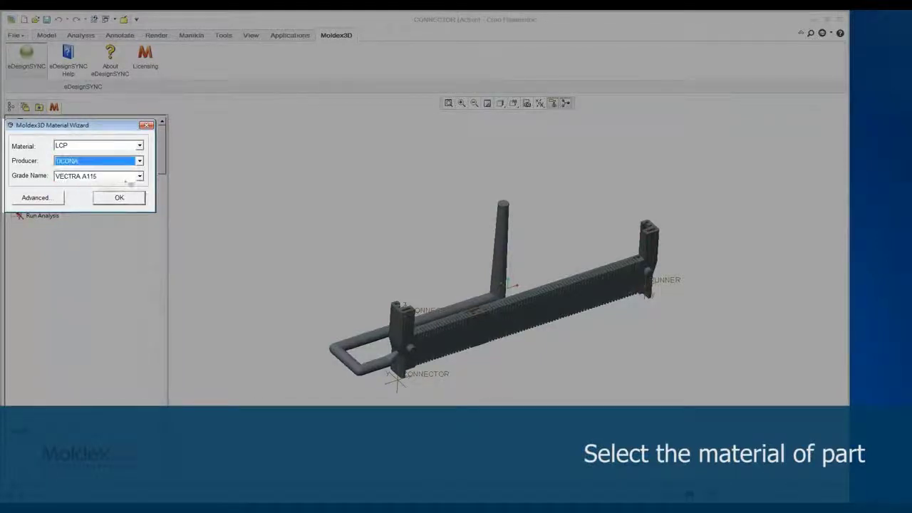
left_click(140, 178)
scroll(117, 211, "down", 2)
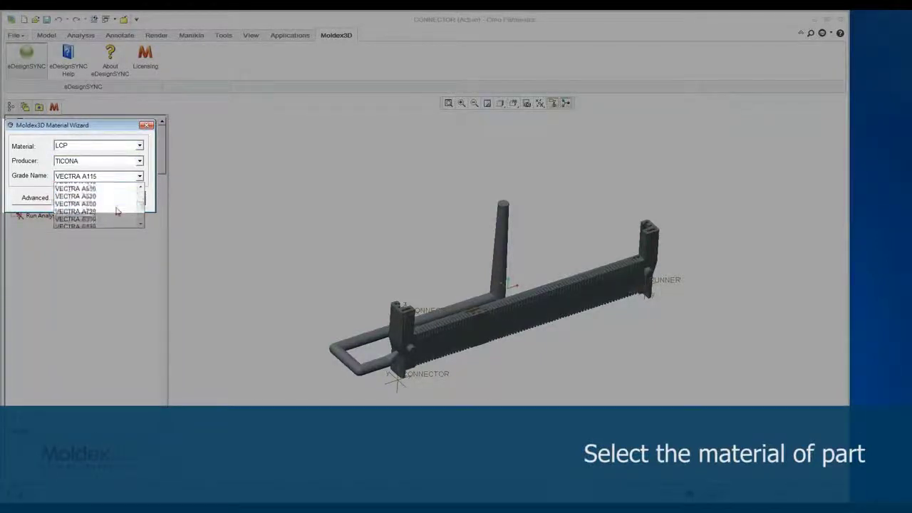
scroll(118, 210, "down", 3)
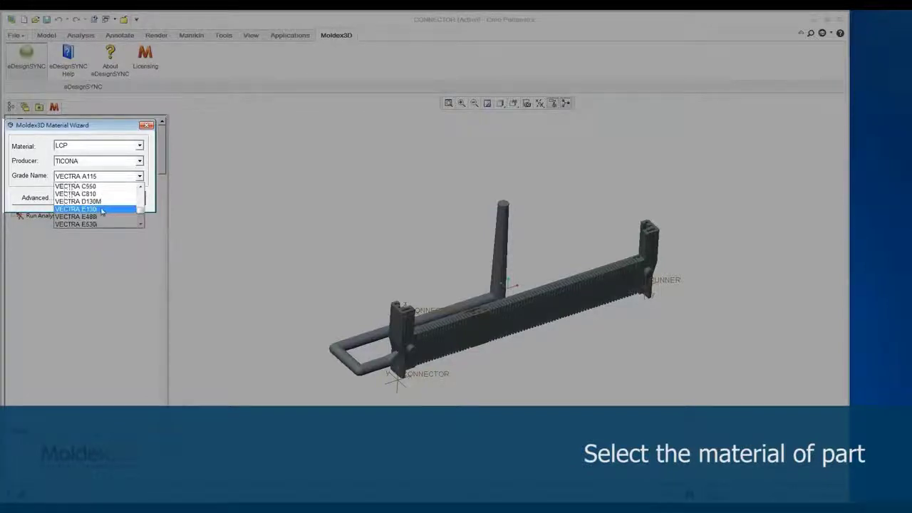
left_click(112, 208)
left_click(113, 202)
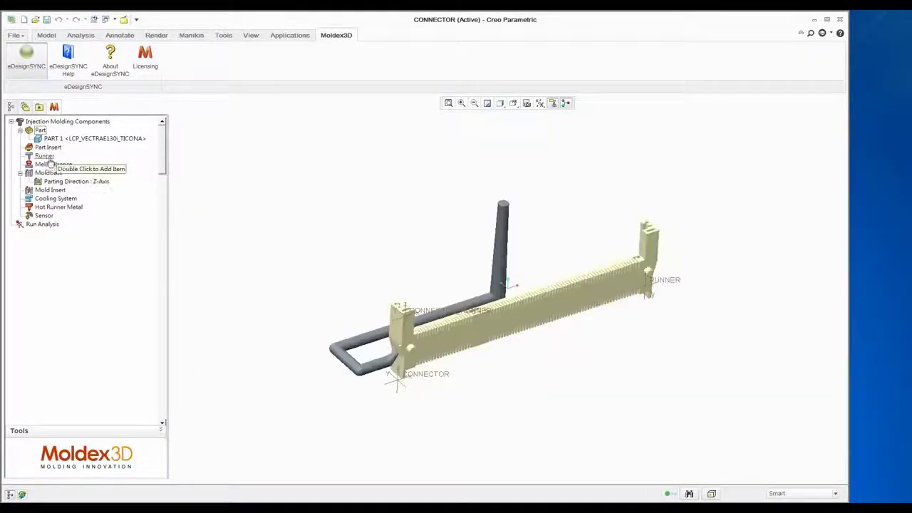
Step: Add the runner solid as RUNNER 1 using the Cold Runner setting
double_click(46, 157)
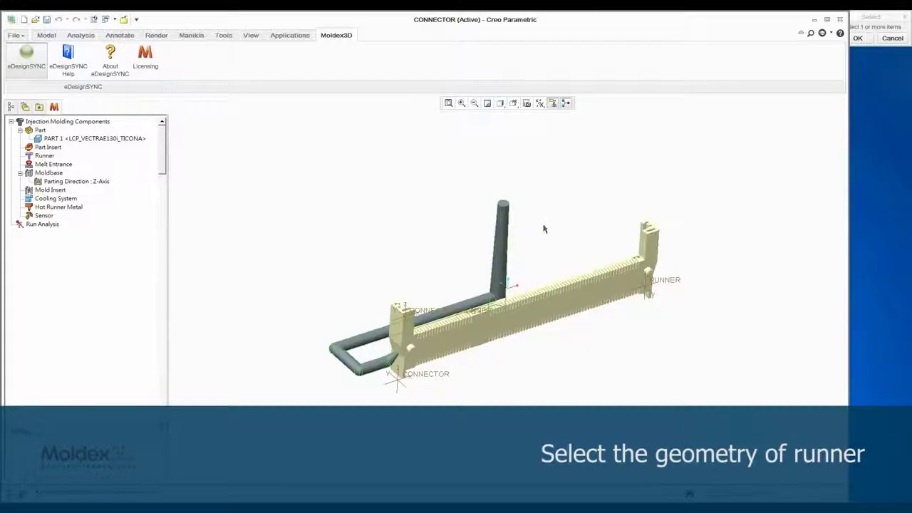
left_click(858, 38)
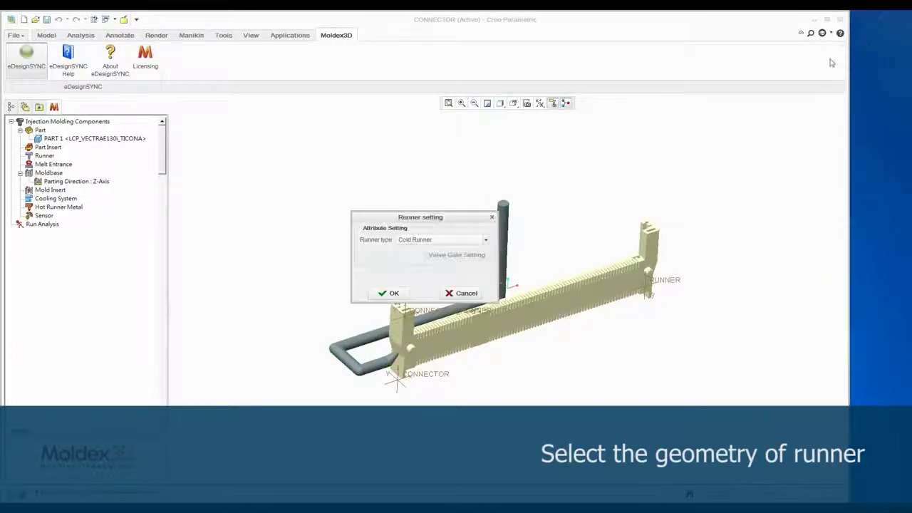
left_click(394, 294)
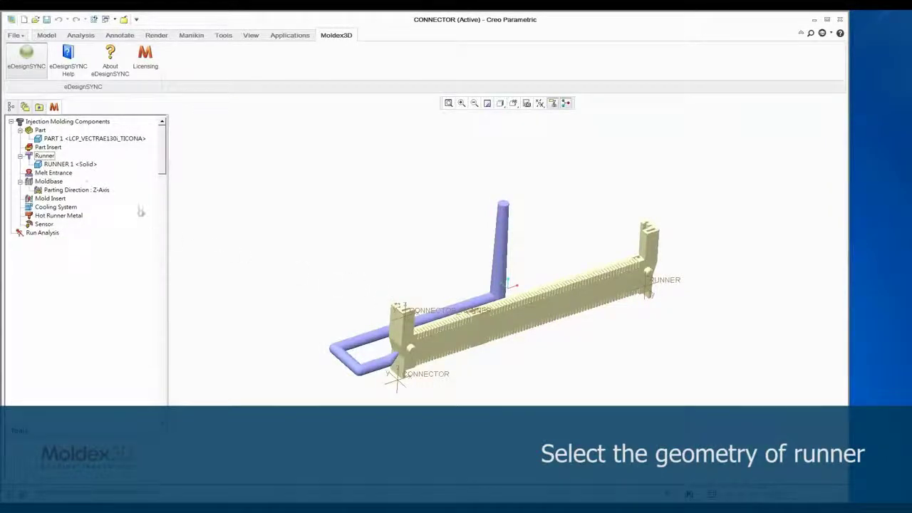
Step: Place MELT ENTRANCE 1 at the top end of the runner sprue
left_click(68, 173)
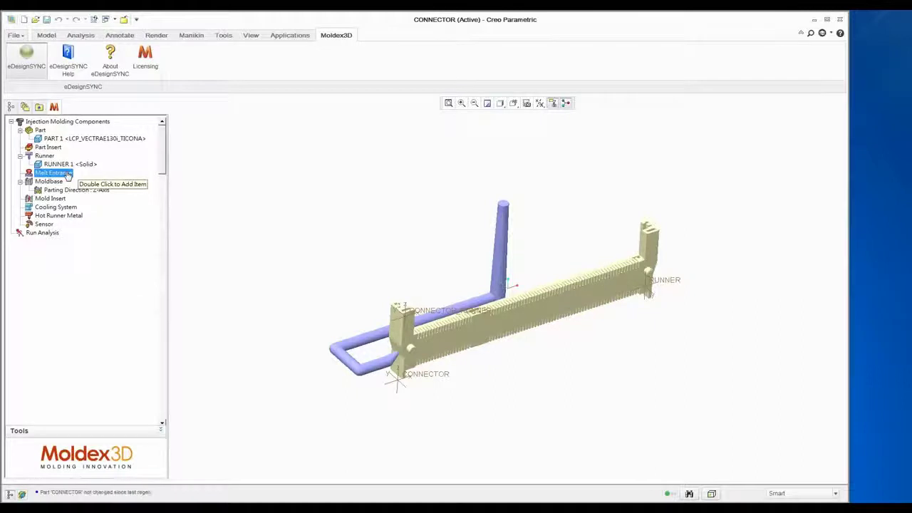
double_click(68, 174)
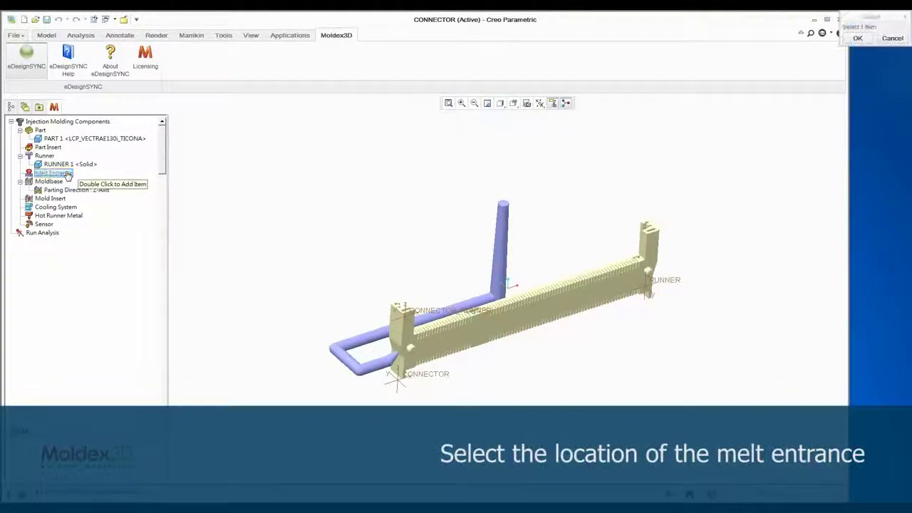
left_click(503, 205)
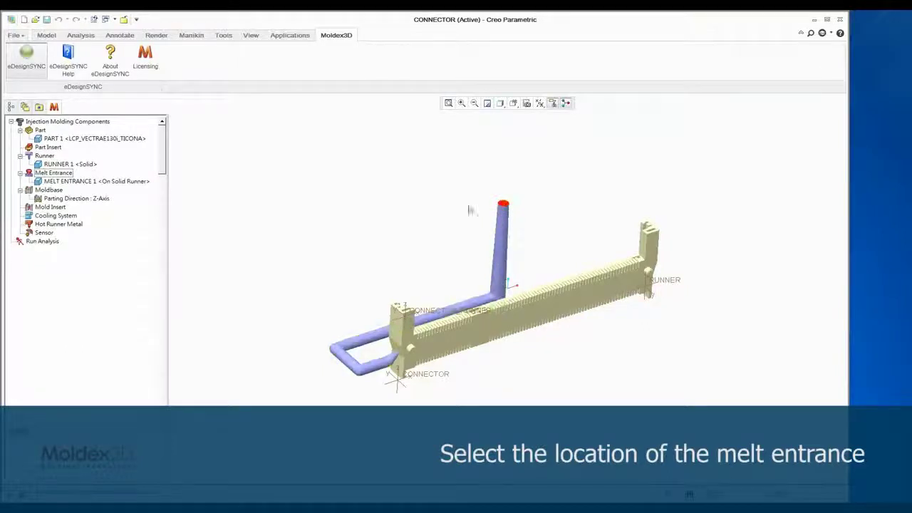
left_click(49, 190)
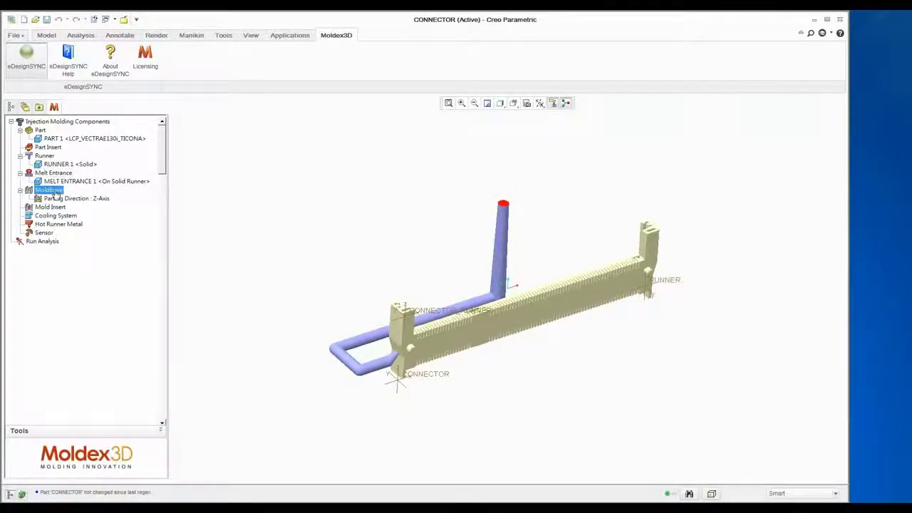
double_click(50, 190)
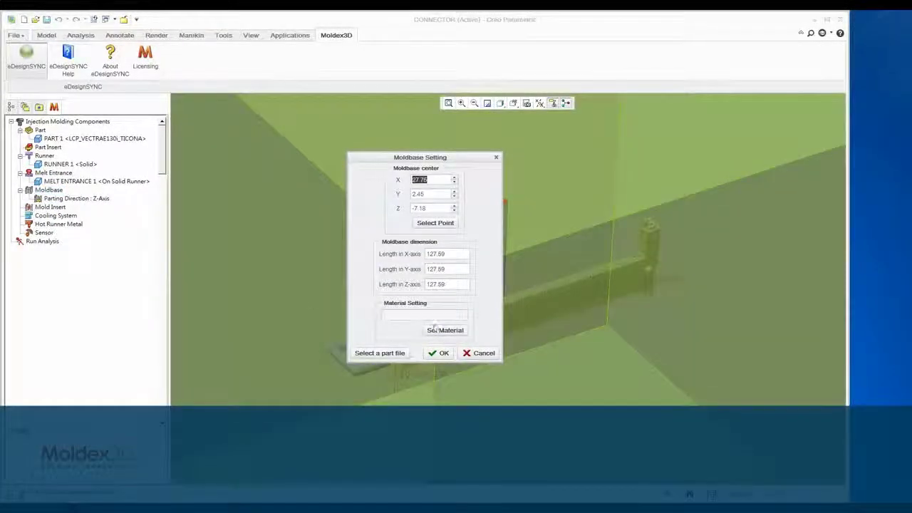
Step: Create MOLDBASE 1, 127.69 per side, in Metal_QC-10_ALCOA around the part and runner
left_click(439, 329)
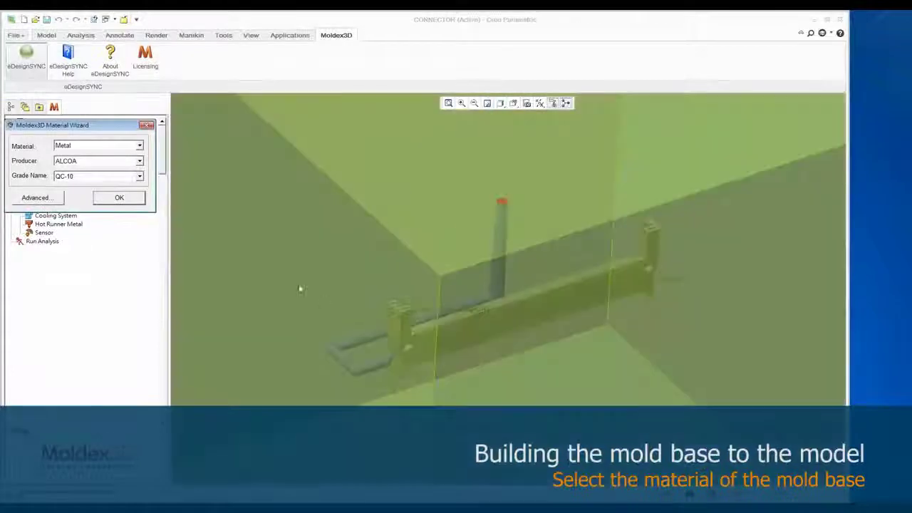
left_click(122, 200)
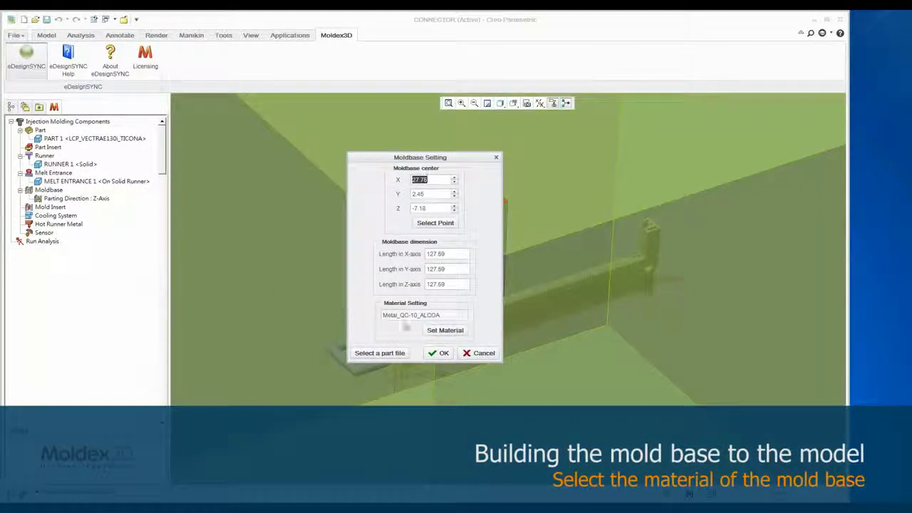
left_click(439, 352)
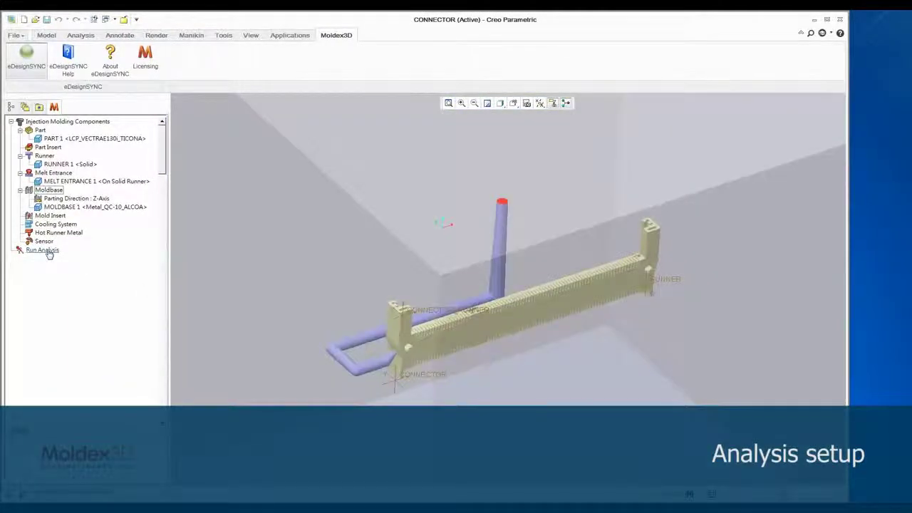
Step: Choose the Injection Analysis 2 - F P W sequence at mesh level 3 and start the analysis
left_click(43, 250)
left_click(128, 39)
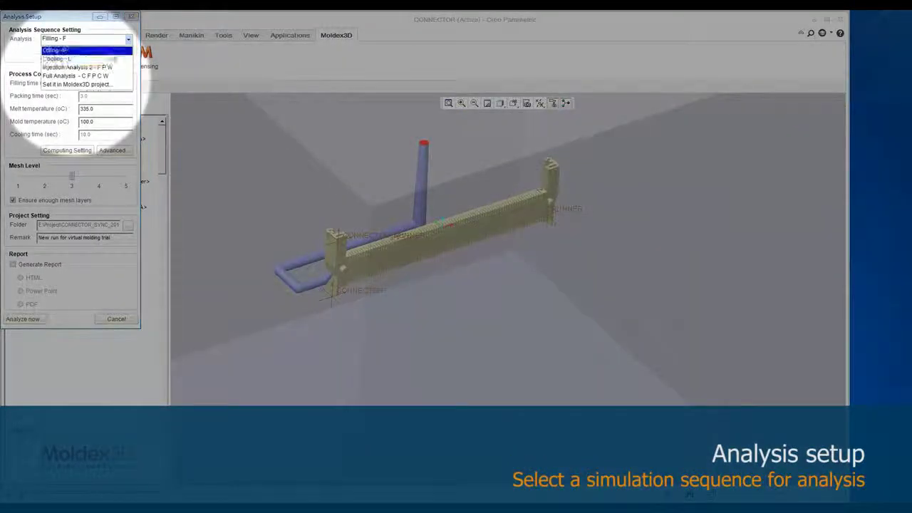
left_click(107, 68)
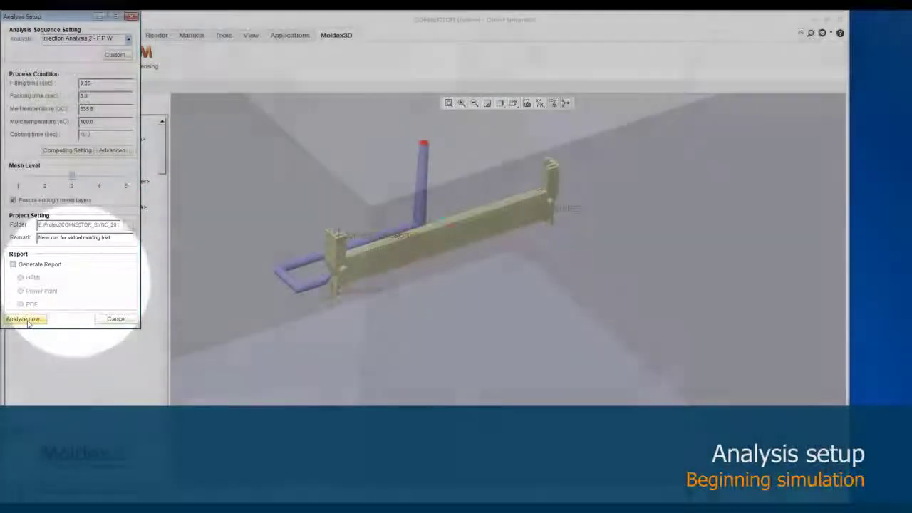
left_click(23, 318)
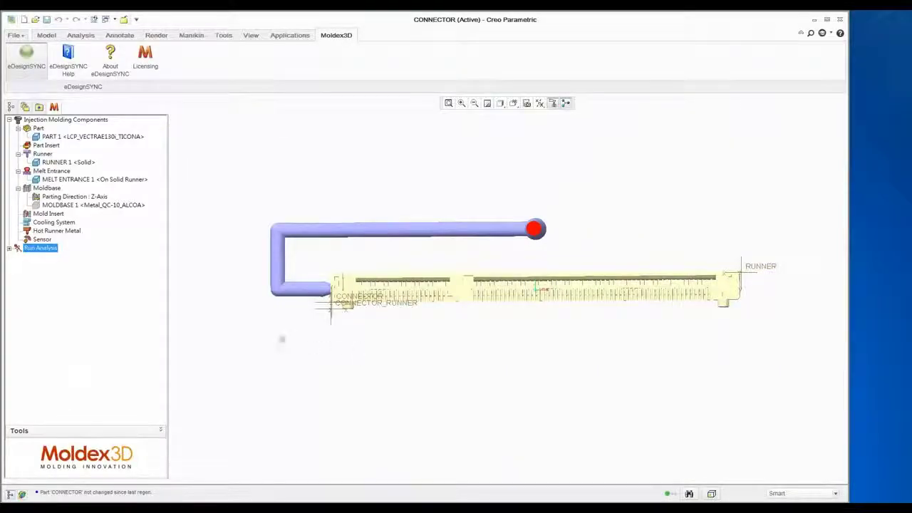
Step: Expand Run1's Filling results and plot the Melt Front Time
left_click(10, 248)
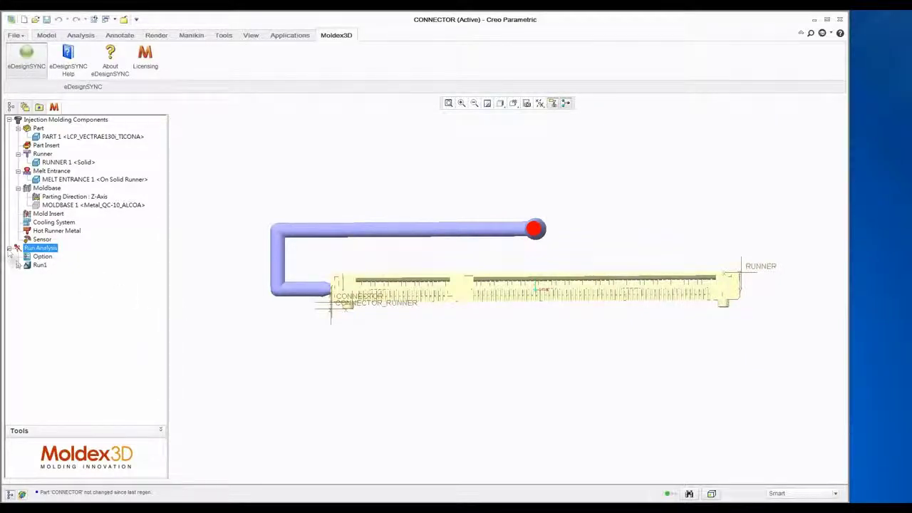
left_click(19, 265)
left_click(27, 300)
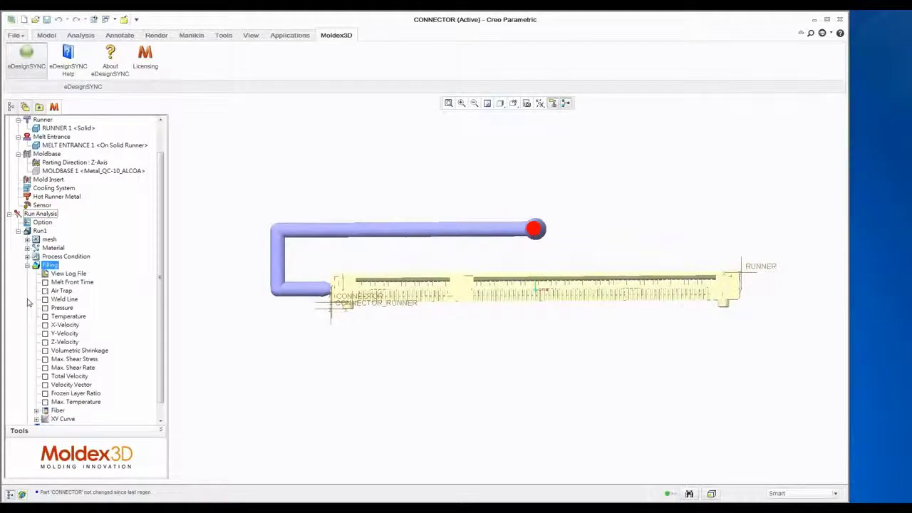
left_click(70, 283)
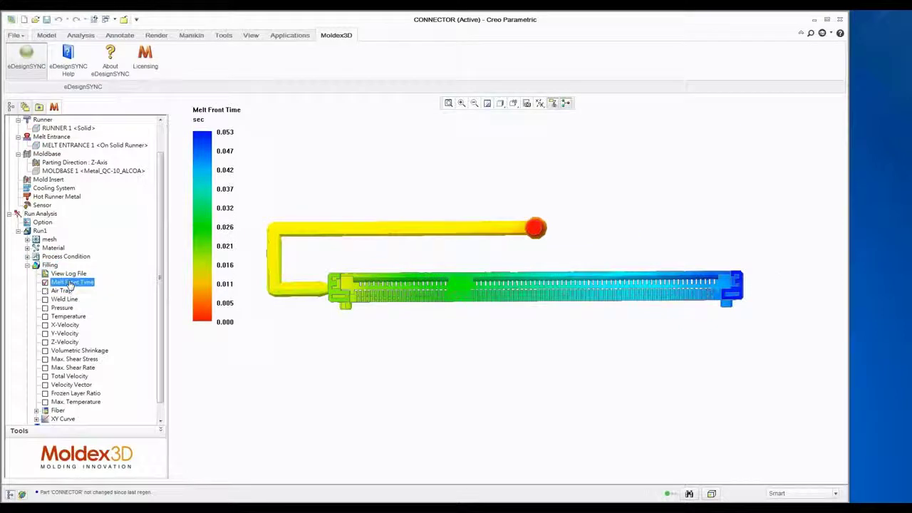
Step: Set the Melt Front Time display step to 2 and play the filling animation
right_click(69, 283)
left_click(100, 290)
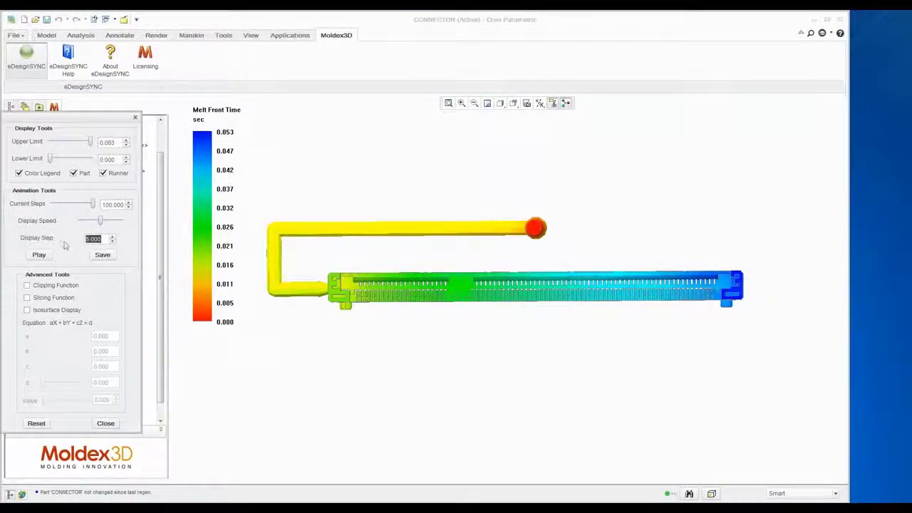
type("2")
left_click(47, 257)
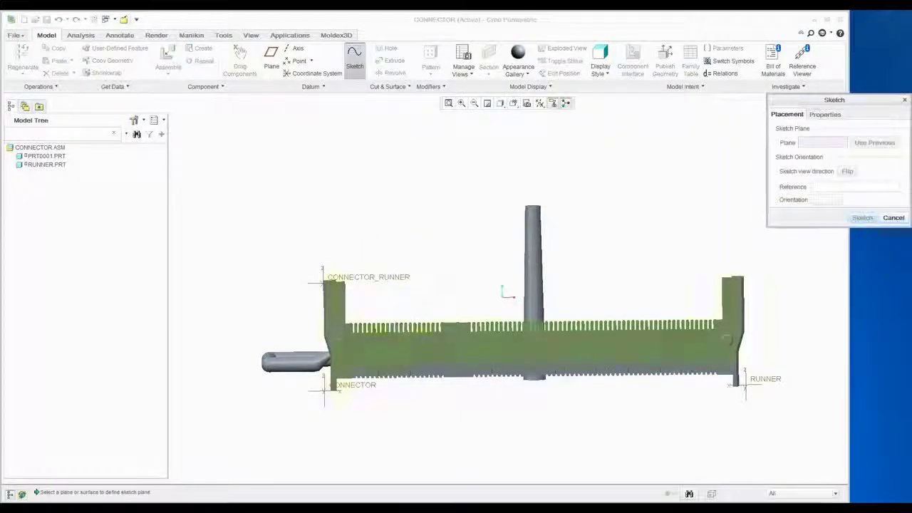
Step: Use the connector's long-wall face as the sketch plane and accept its references
left_click(534, 349)
left_click(862, 217)
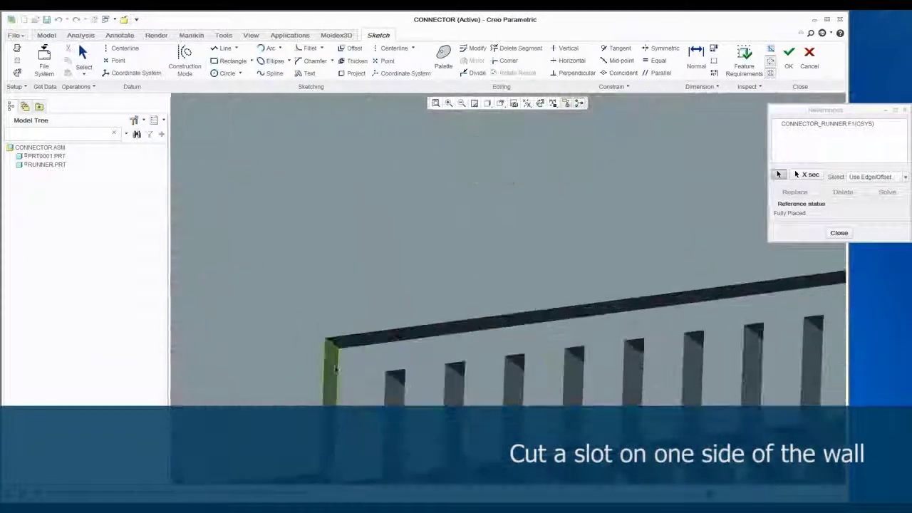
left_click(839, 232)
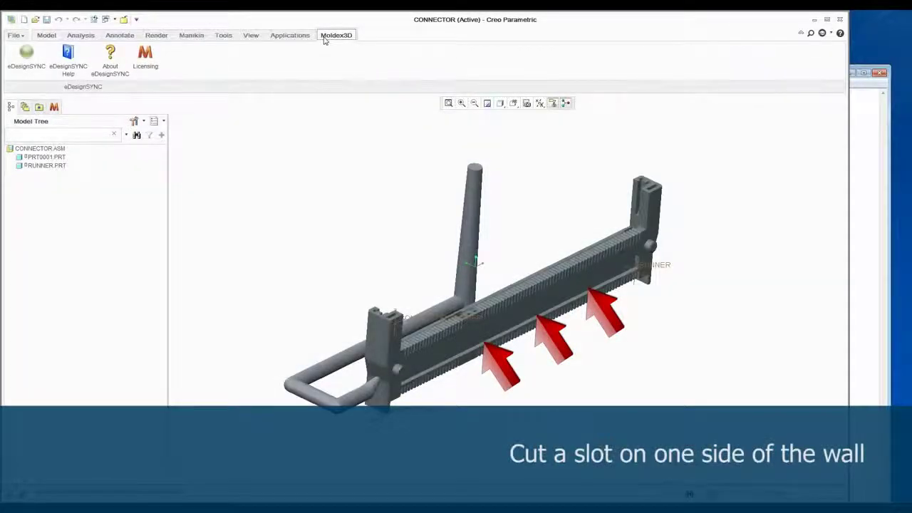
Step: Reopen eDesignSYNC and rerun the Injection Analysis 2 - F P W sequence, creating a new Run1
left_click(34, 66)
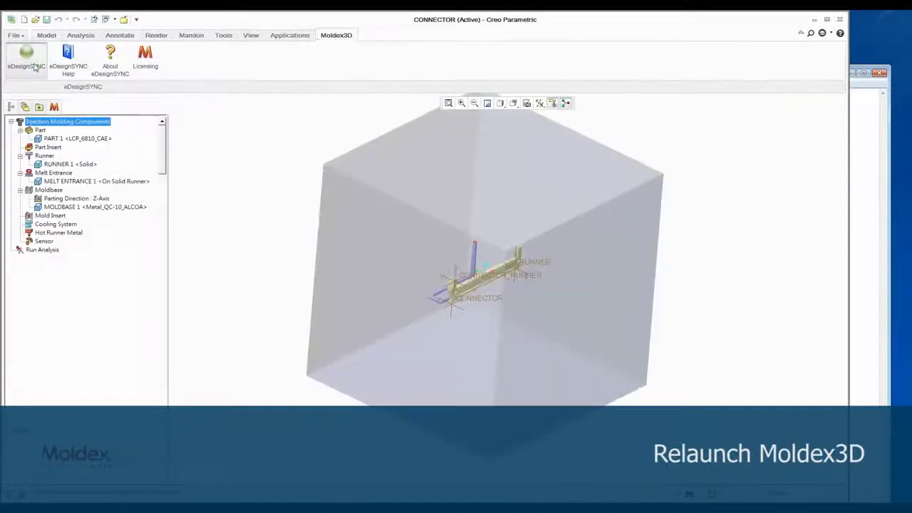
double_click(46, 254)
left_click(128, 39)
left_click(118, 71)
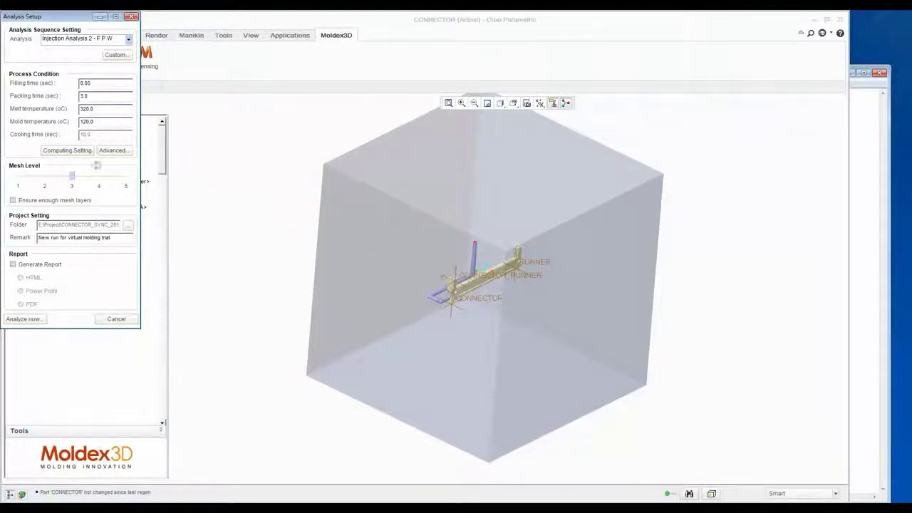
left_click(24, 319)
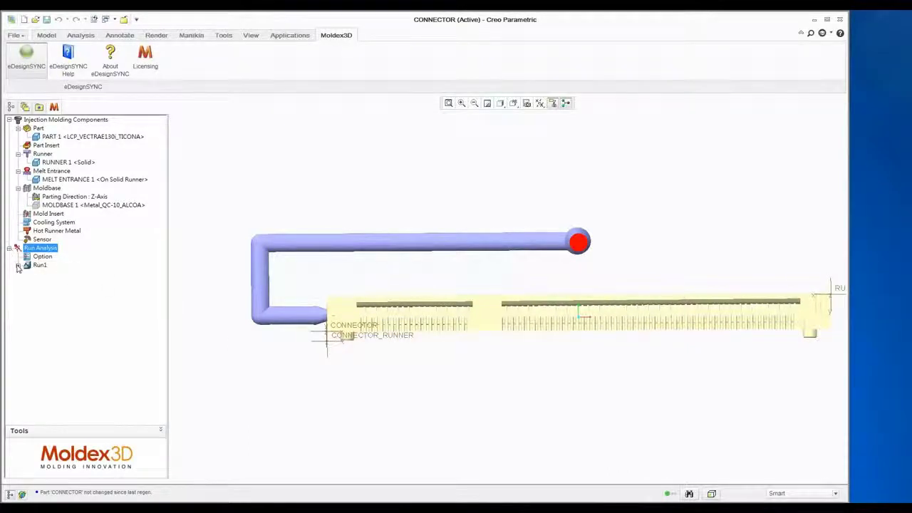
Step: Plot Run1's Melt Front Time and play the filling animation through the runner
left_click(17, 265)
left_click(27, 300)
left_click(70, 284)
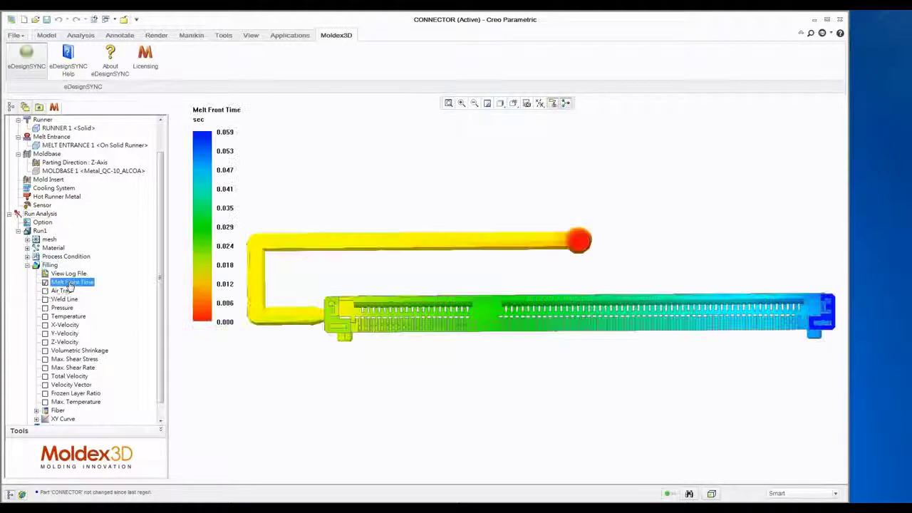
left_click(99, 291)
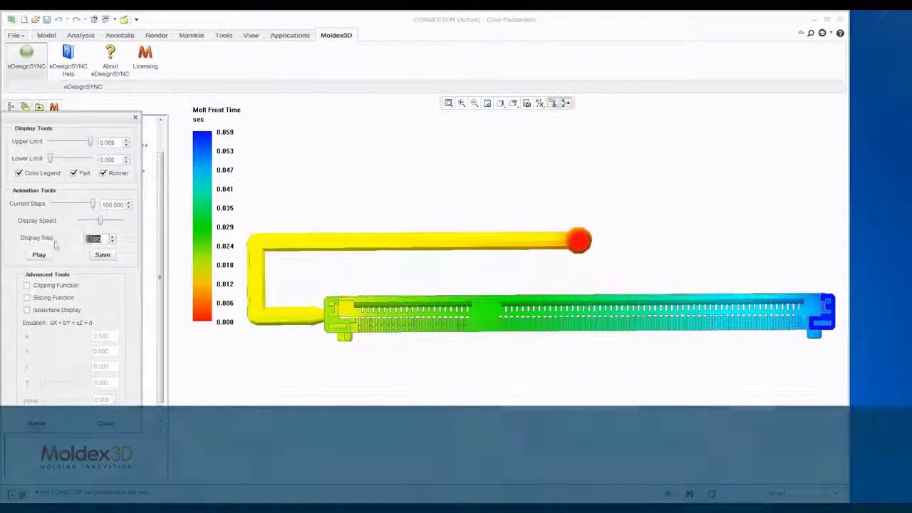
left_click(38, 254)
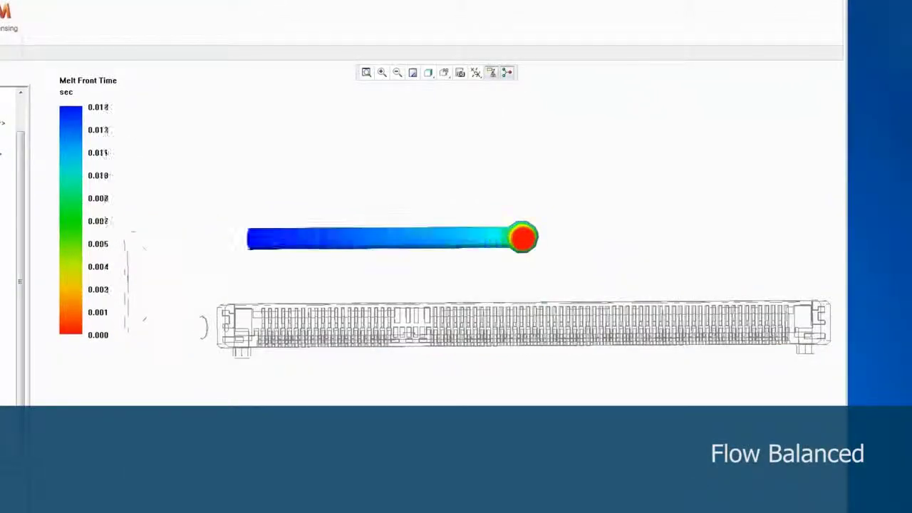